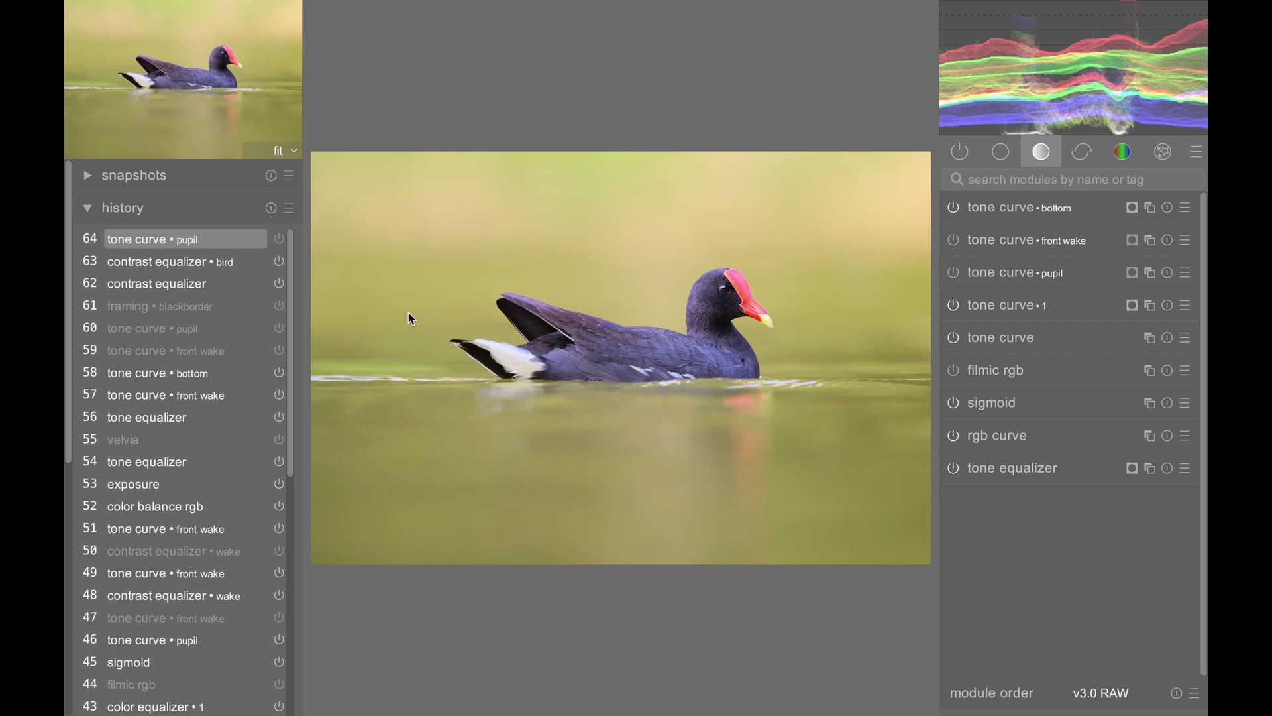
Magnify the bird's head to 400% and toggle the pupil tone curve on and off to compare its effect on the eye.
click(292, 157)
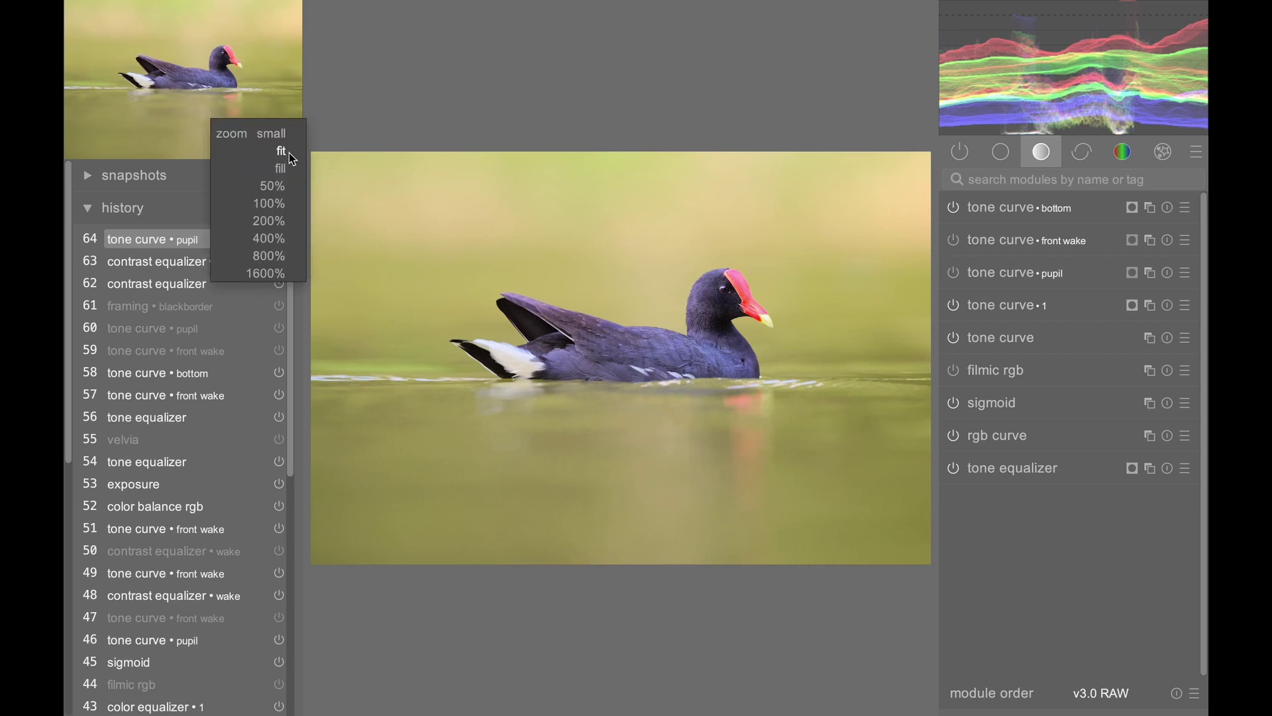
click(279, 240)
click(228, 63)
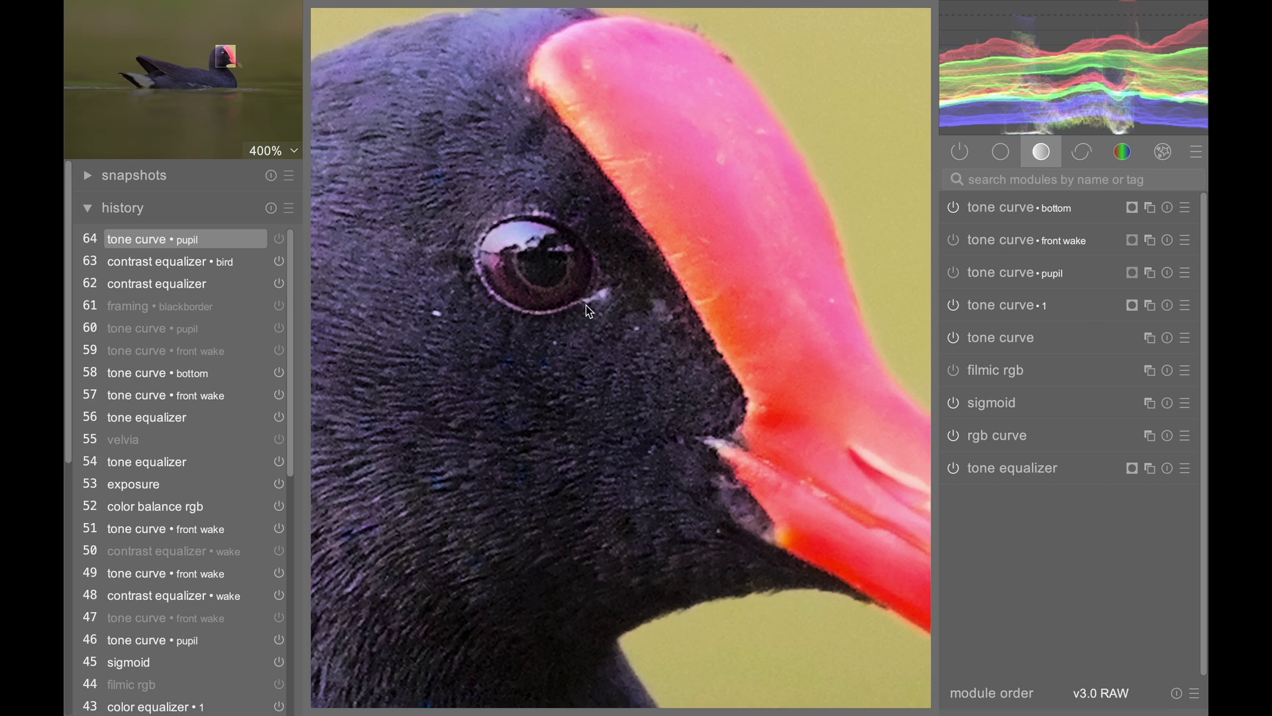
click(954, 273)
click(955, 273)
click(955, 273)
click(955, 273)
click(954, 272)
scroll(667, 232, down, 5)
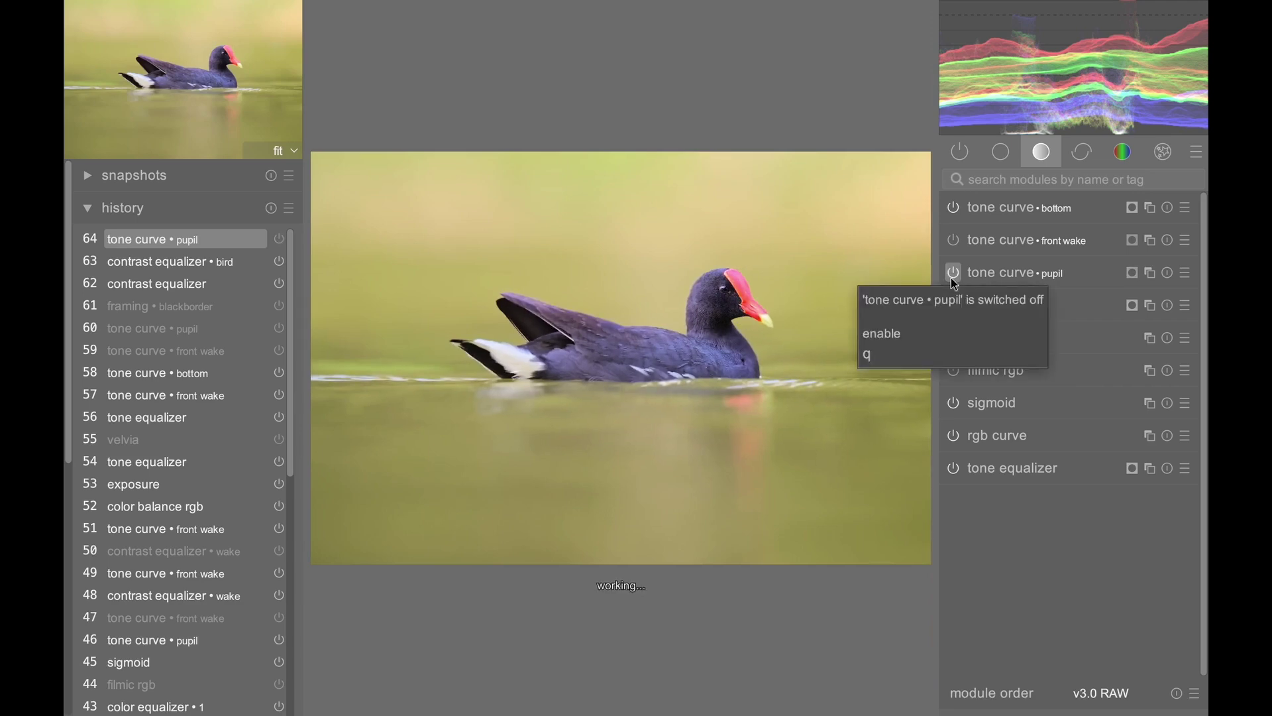
Enable the pupil tone curve and inspect its drawn mask over the eye and its curve shape.
scroll(729, 294, up, 5)
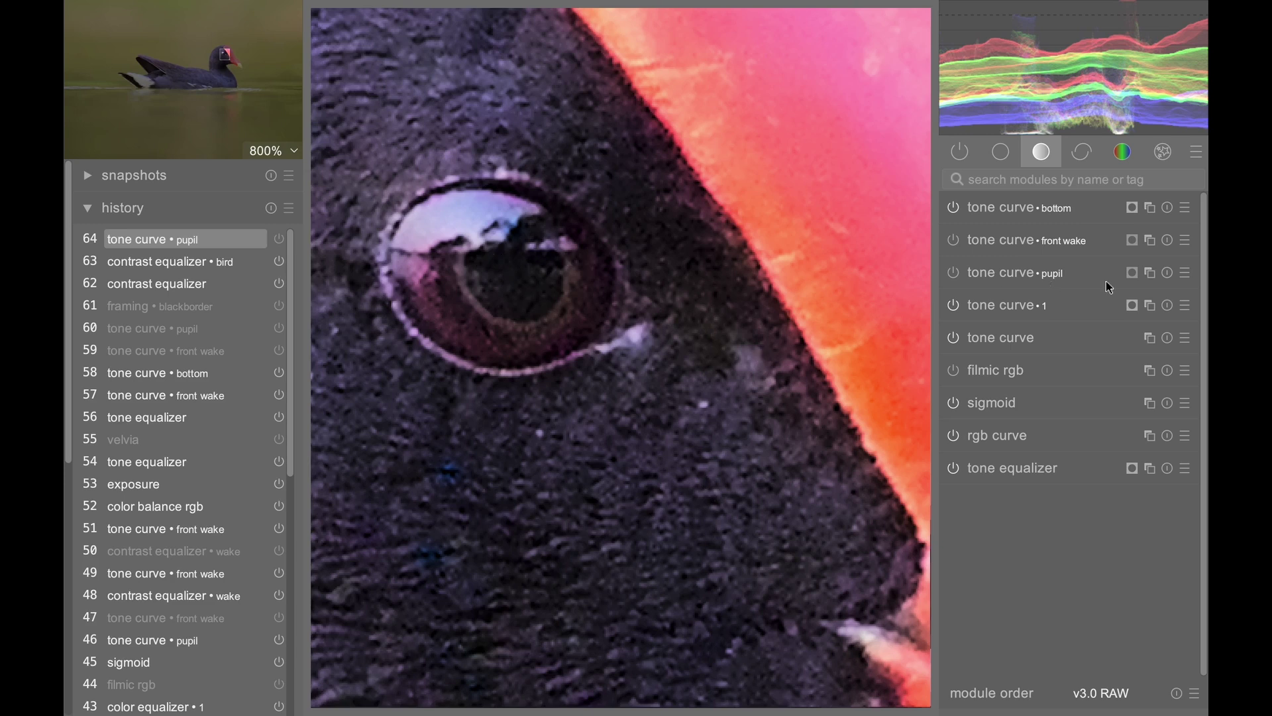
click(953, 273)
click(1132, 273)
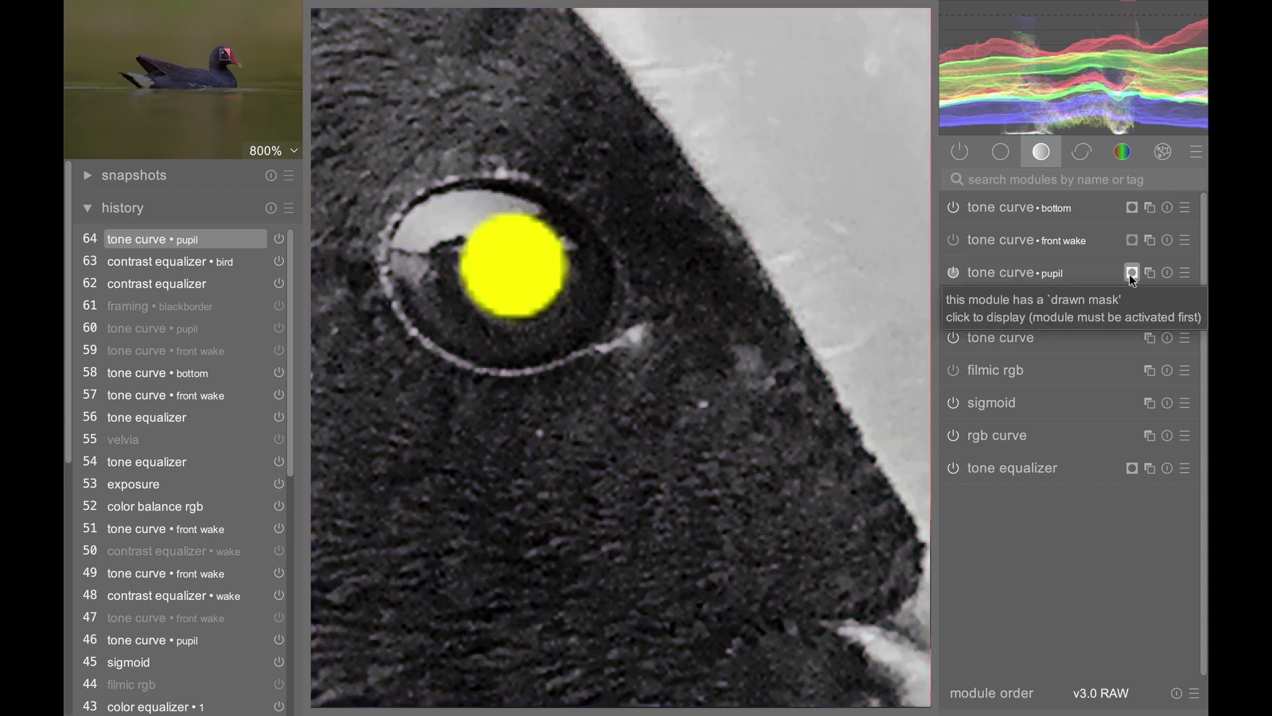
click(1131, 274)
click(1027, 273)
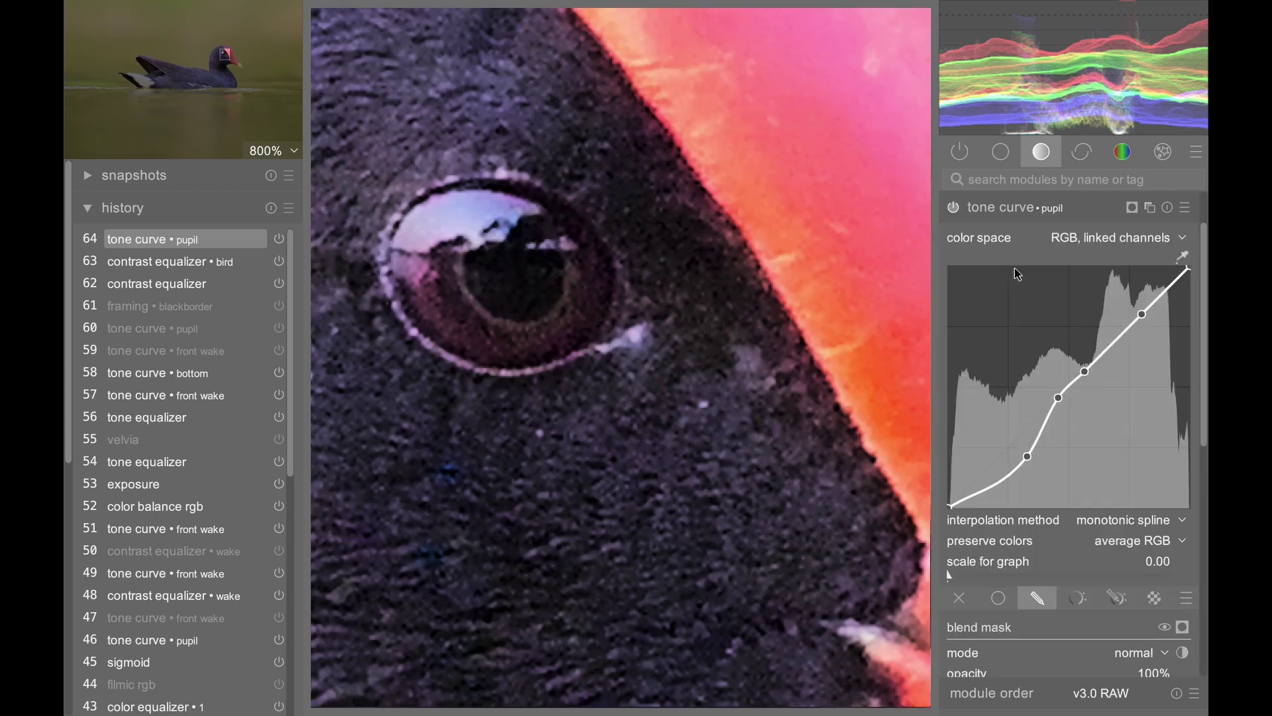
click(1017, 211)
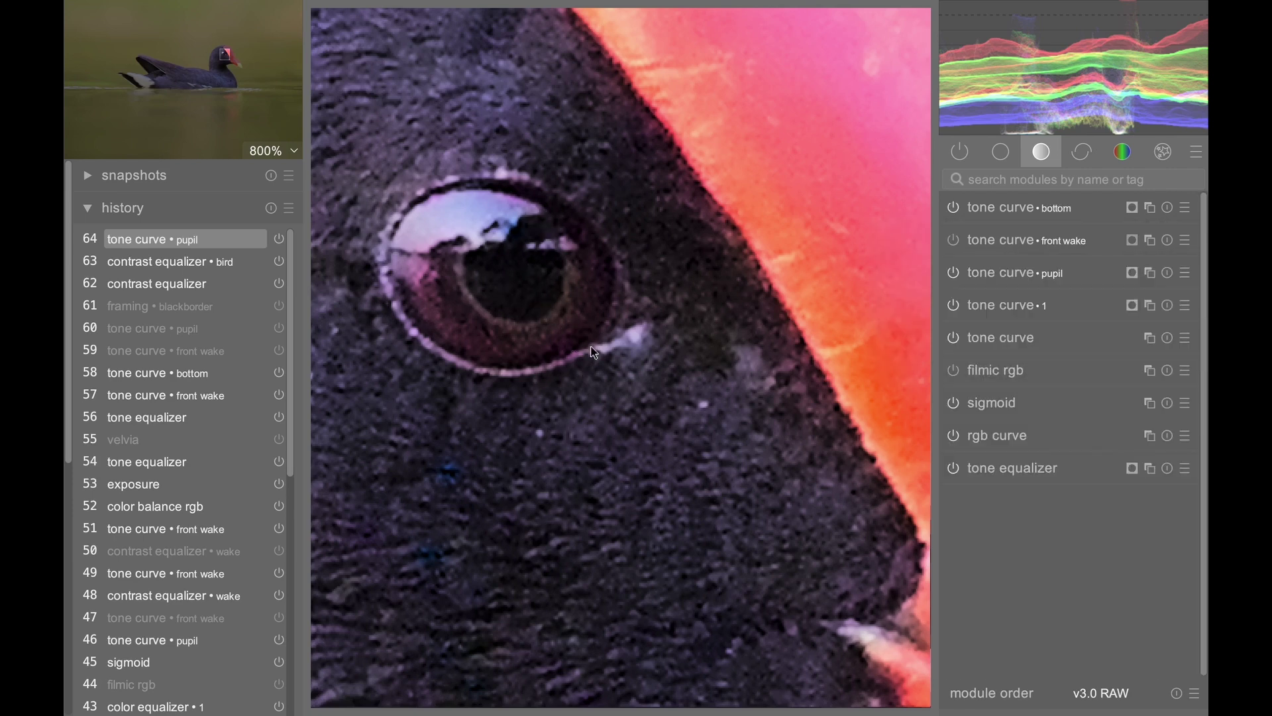
scroll(594, 352, down, 10)
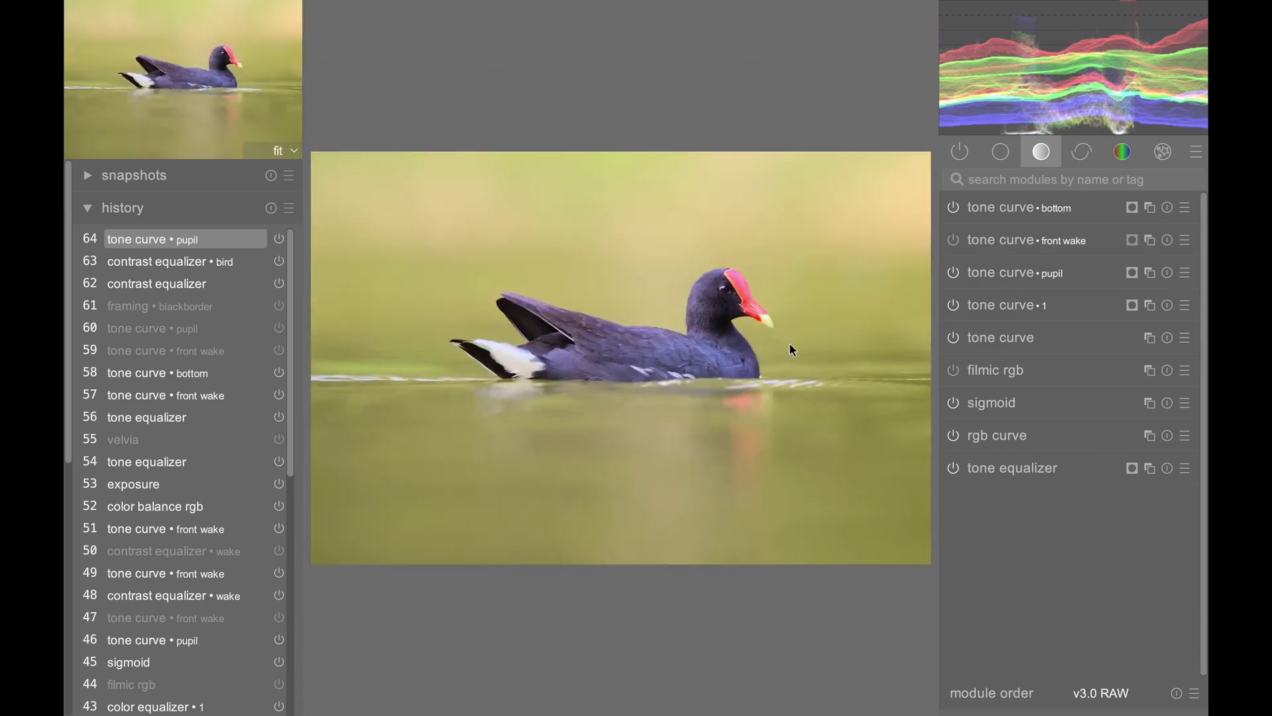
Adjust the white endpoint of the front wake tone curve, settling it slightly below the three-quarter gridline.
click(953, 371)
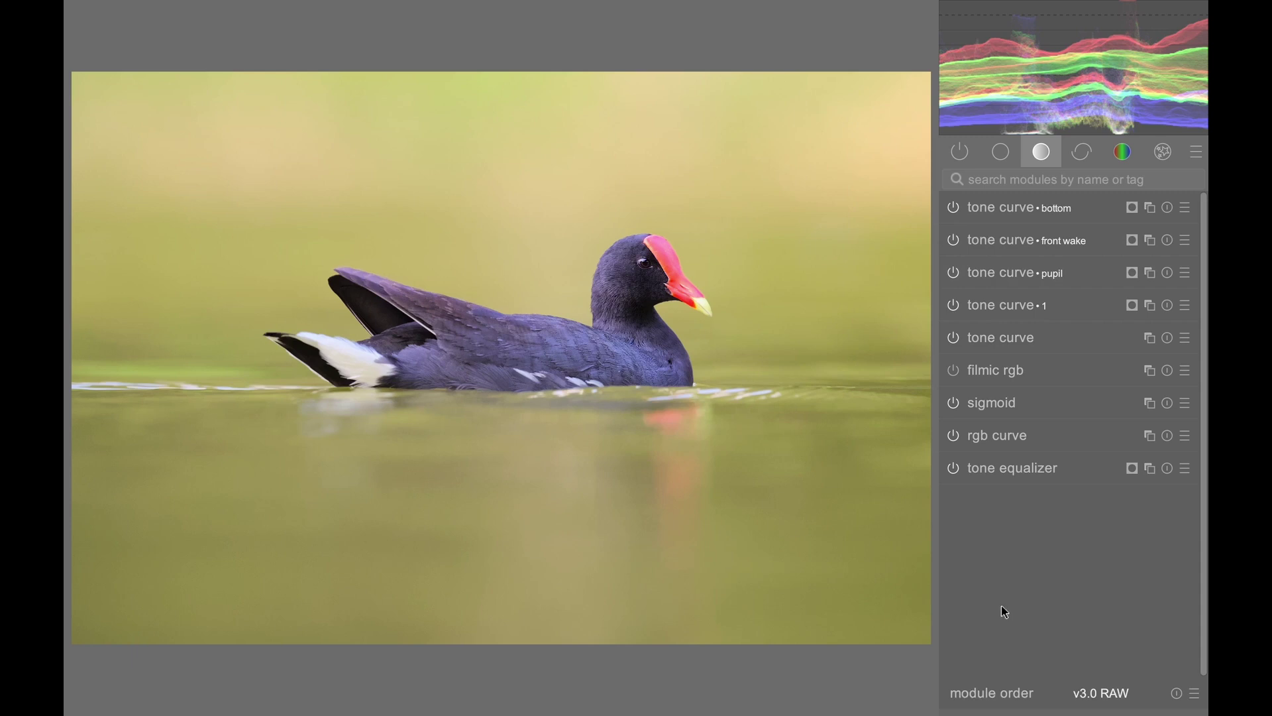
key(ctrl+shift+t)
click(1001, 242)
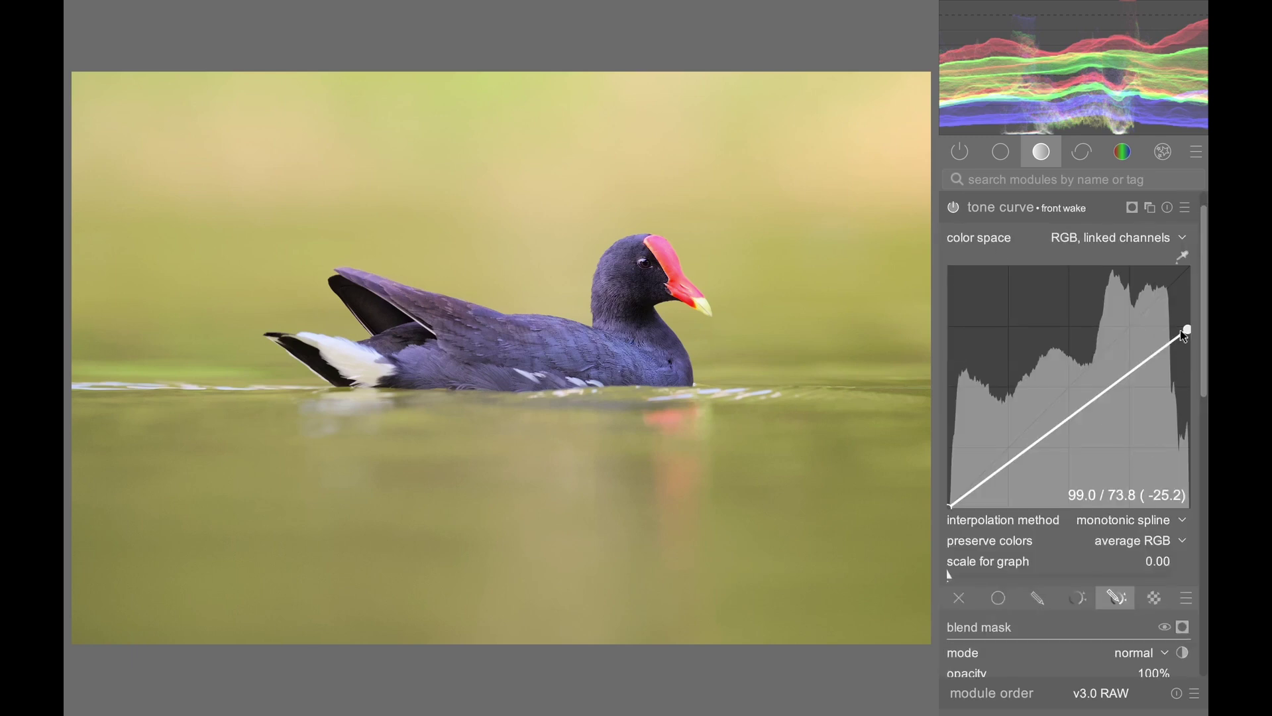
drag(1186, 336, 1193, 314)
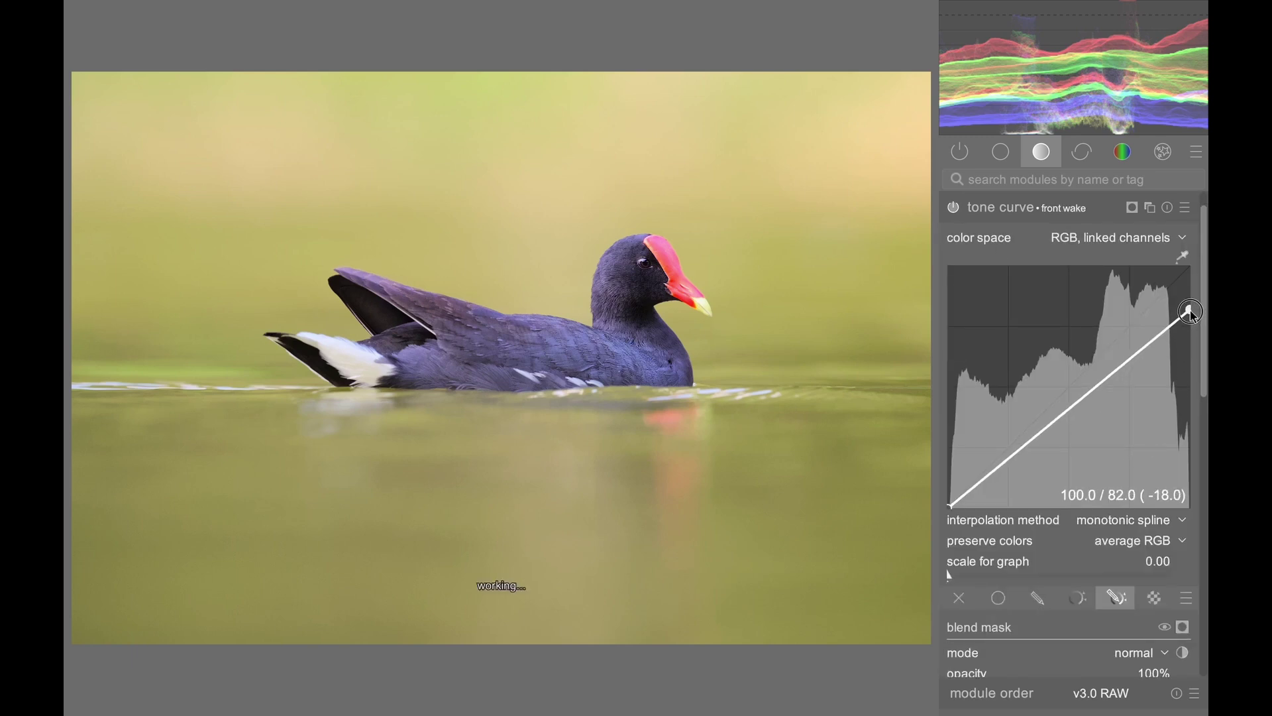
drag(1193, 317, 1200, 383)
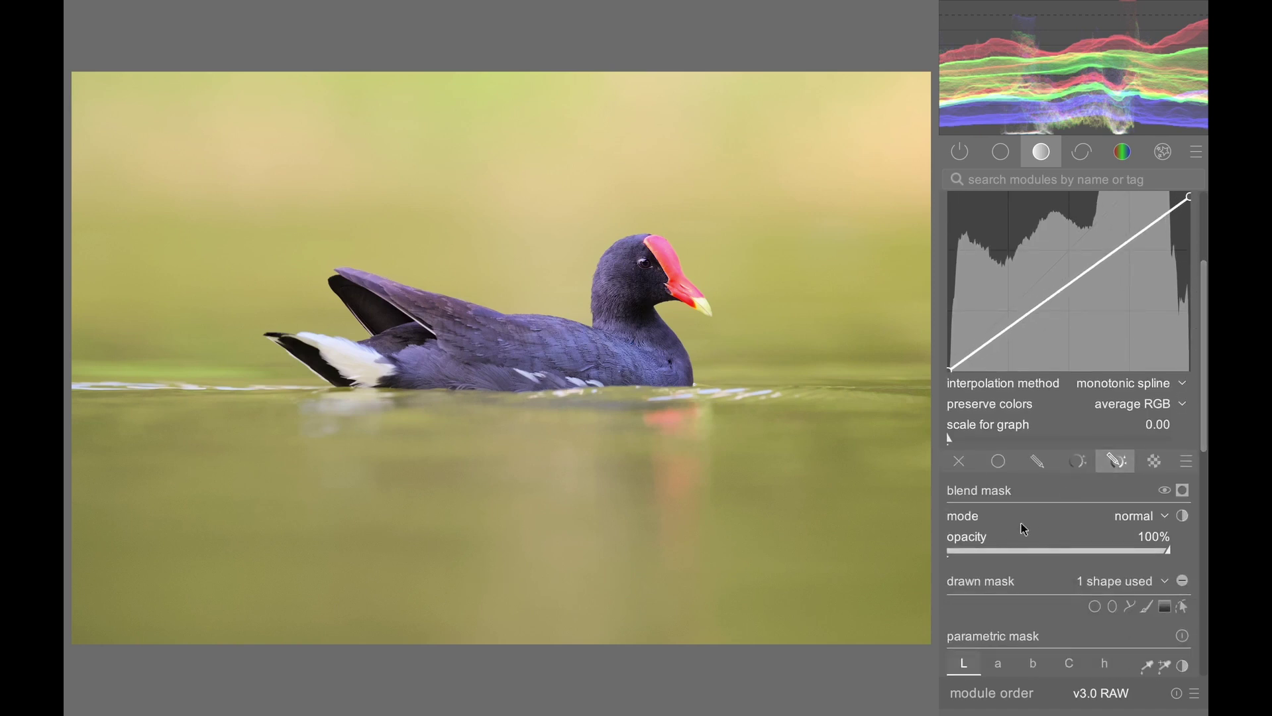
Reduce the front wake tone curve's blend opacity to 63% and collapse the module.
click(1049, 554)
drag(1052, 555, 1111, 555)
drag(1128, 554, 1090, 551)
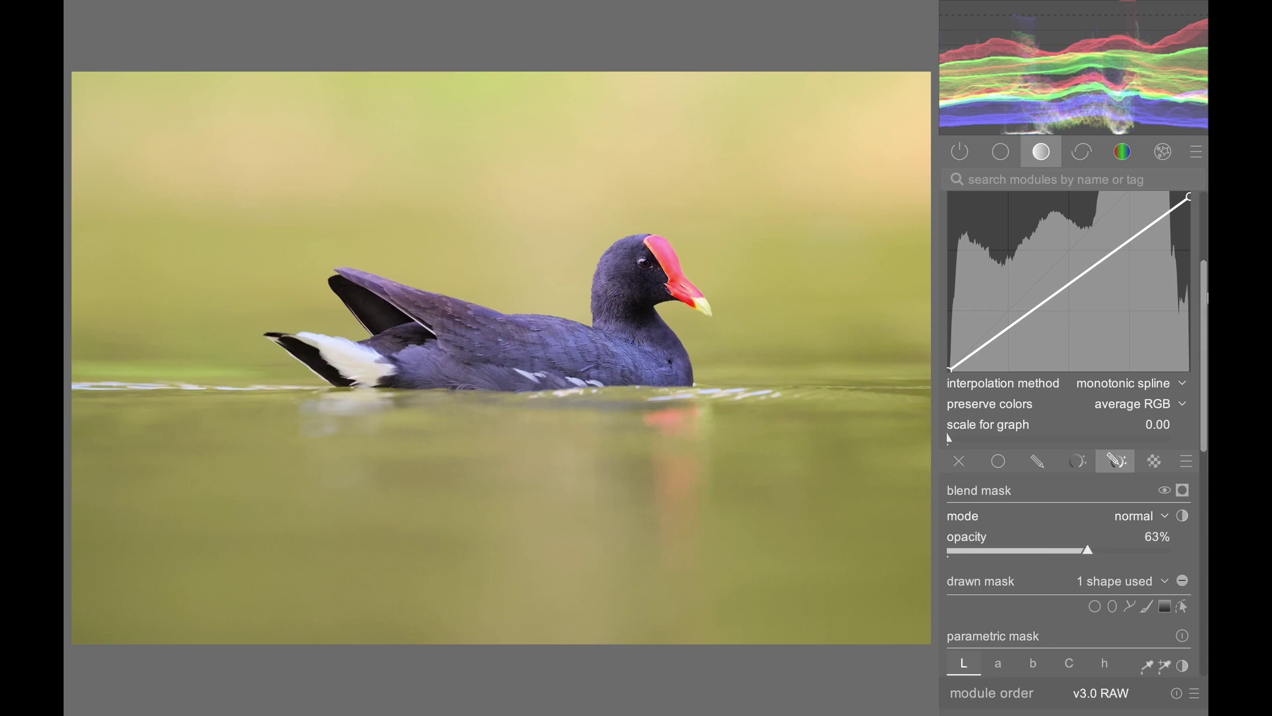
scroll(1204, 252, up, 5)
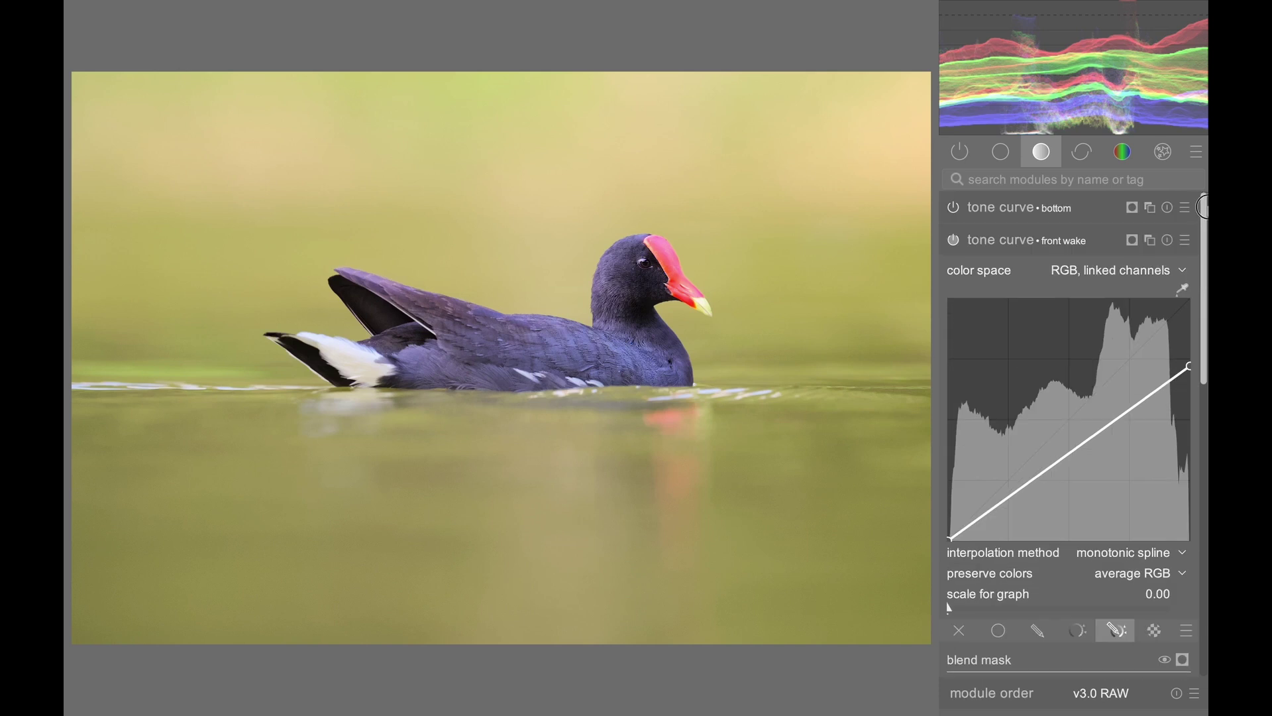
click(983, 249)
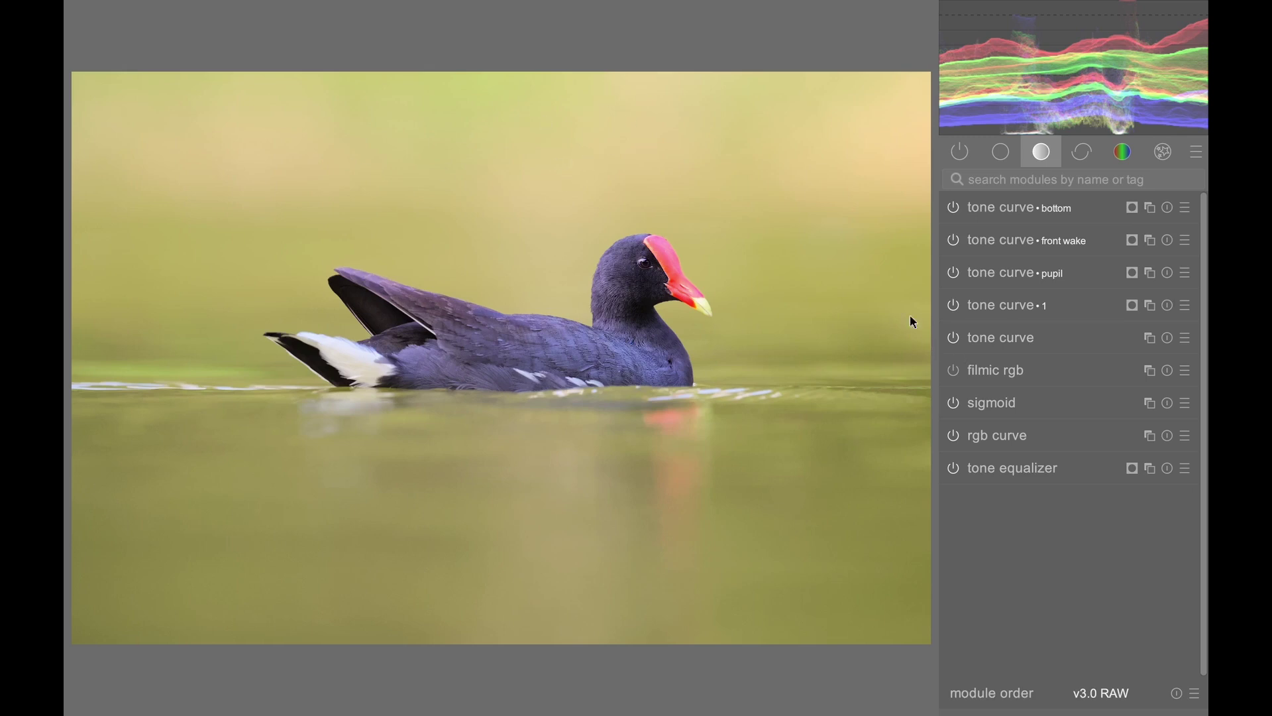
Enable the wake contrast equalizer, check its drawn mask, and collapse the module.
click(1094, 157)
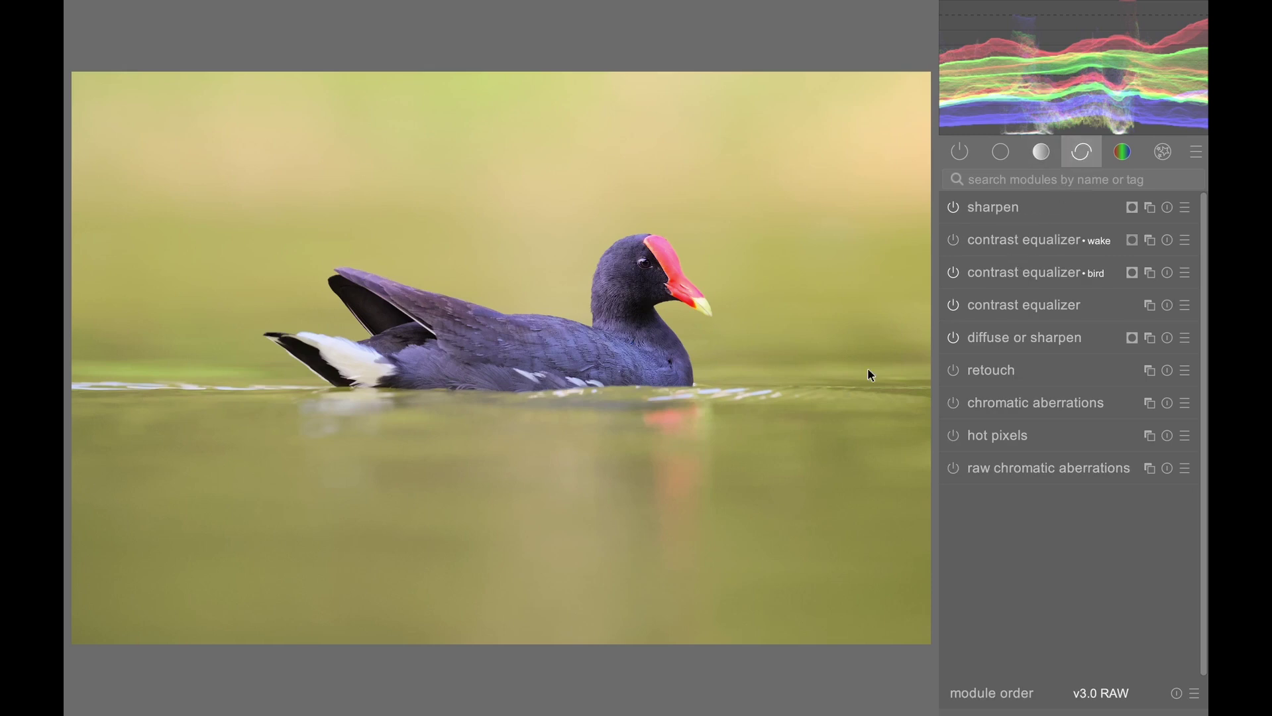
click(1029, 247)
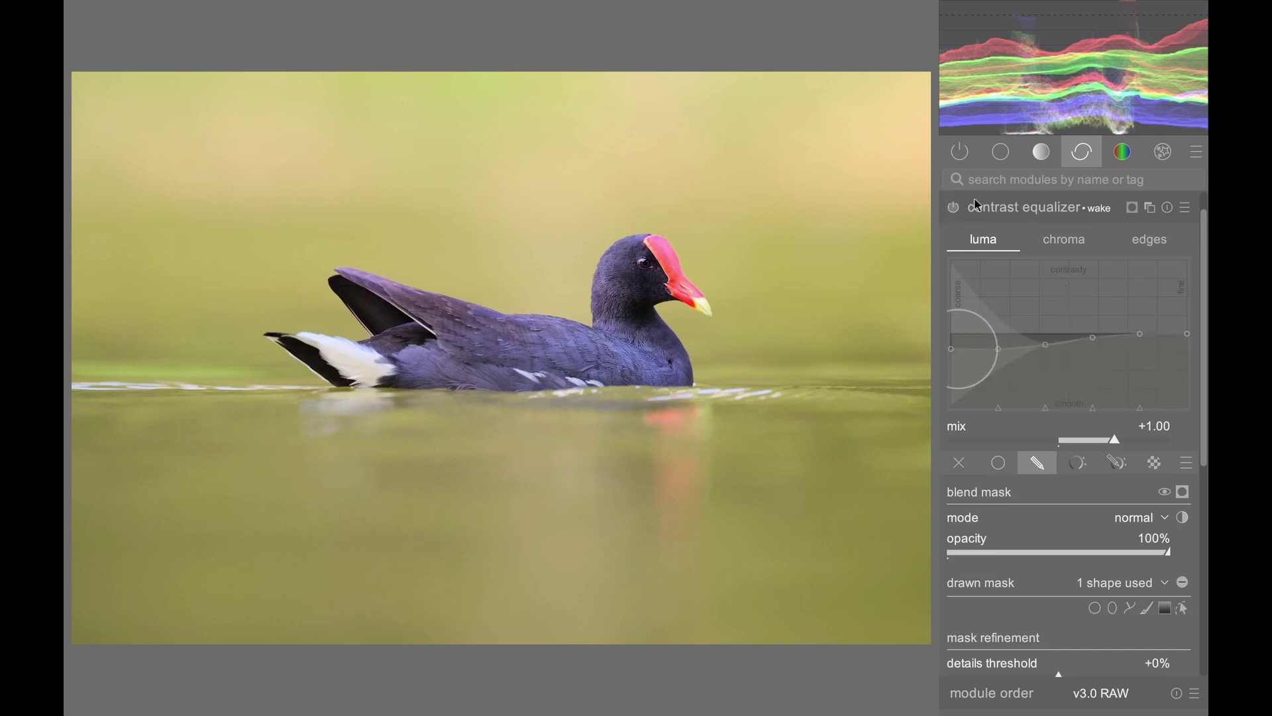
click(957, 210)
click(1133, 208)
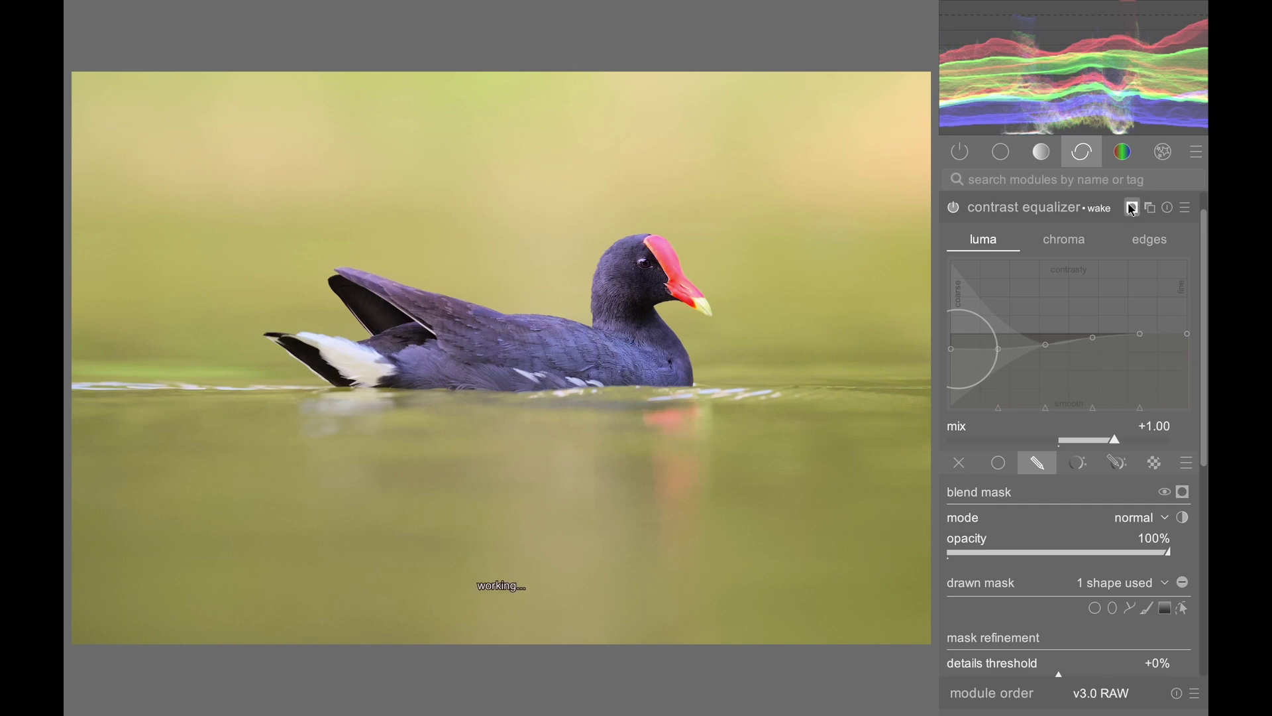
click(1132, 210)
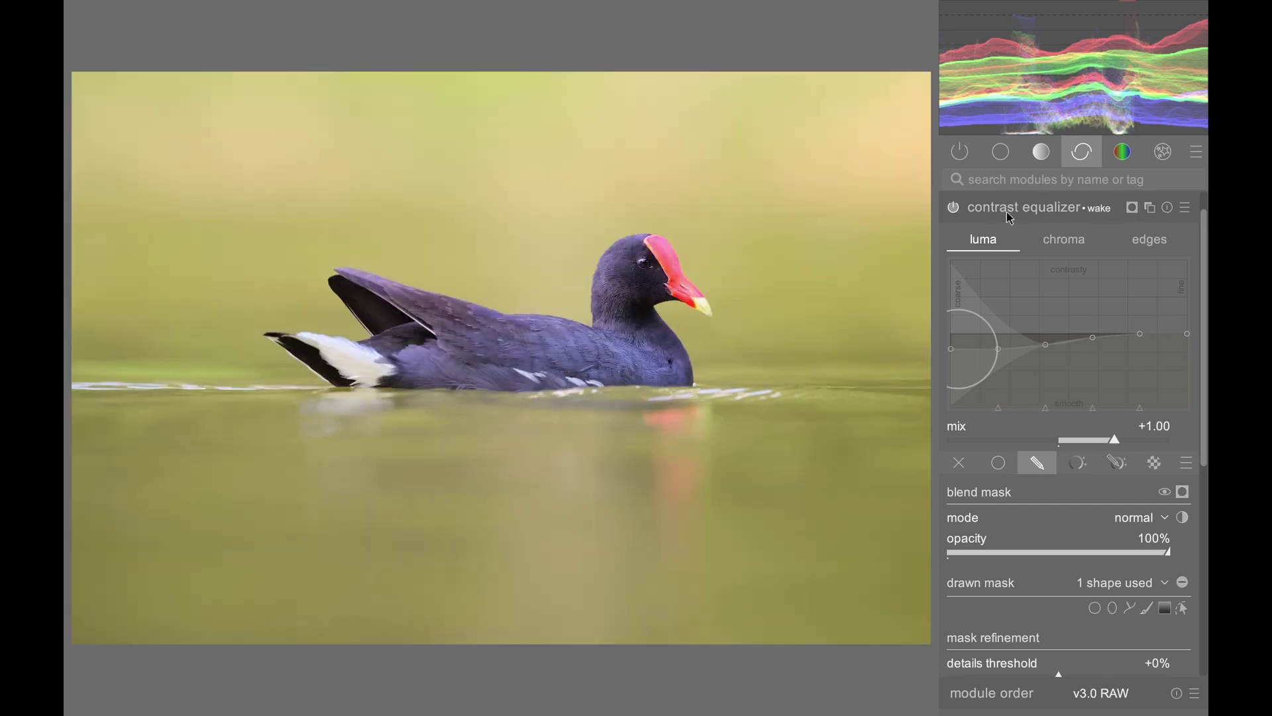
click(1010, 218)
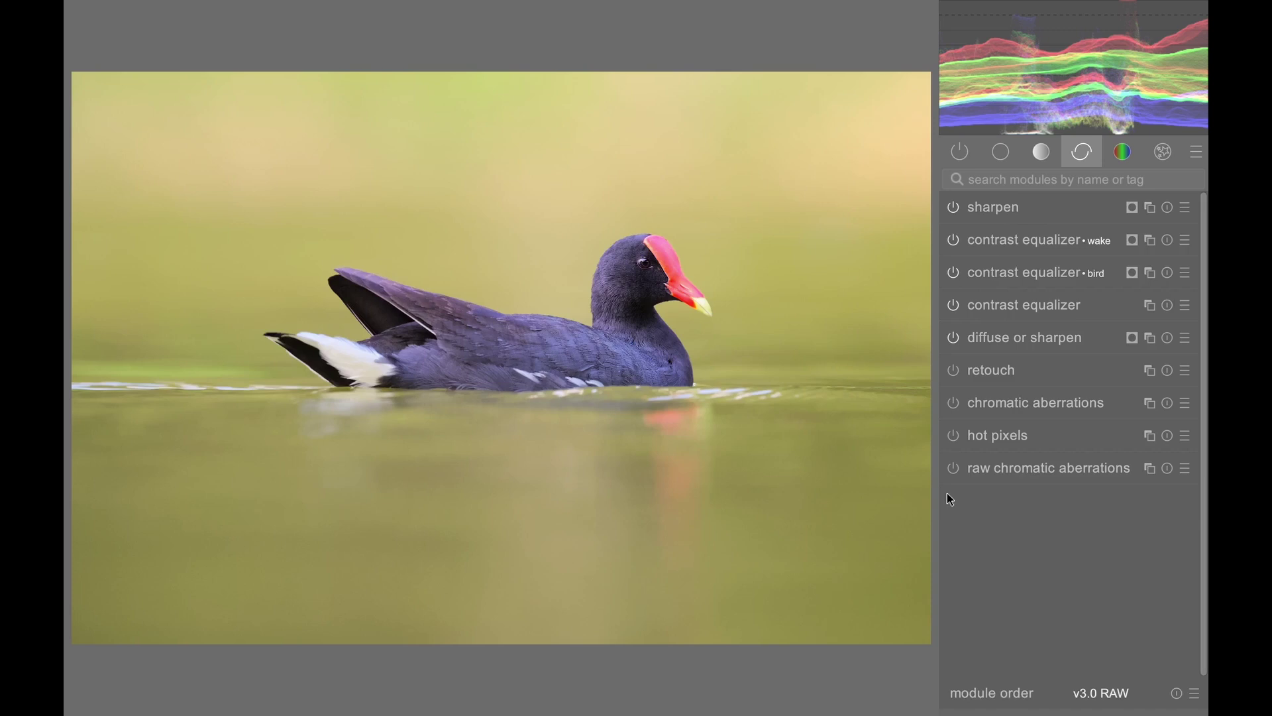
Switch off the wake contrast equalizer to compare the water without it.
click(956, 241)
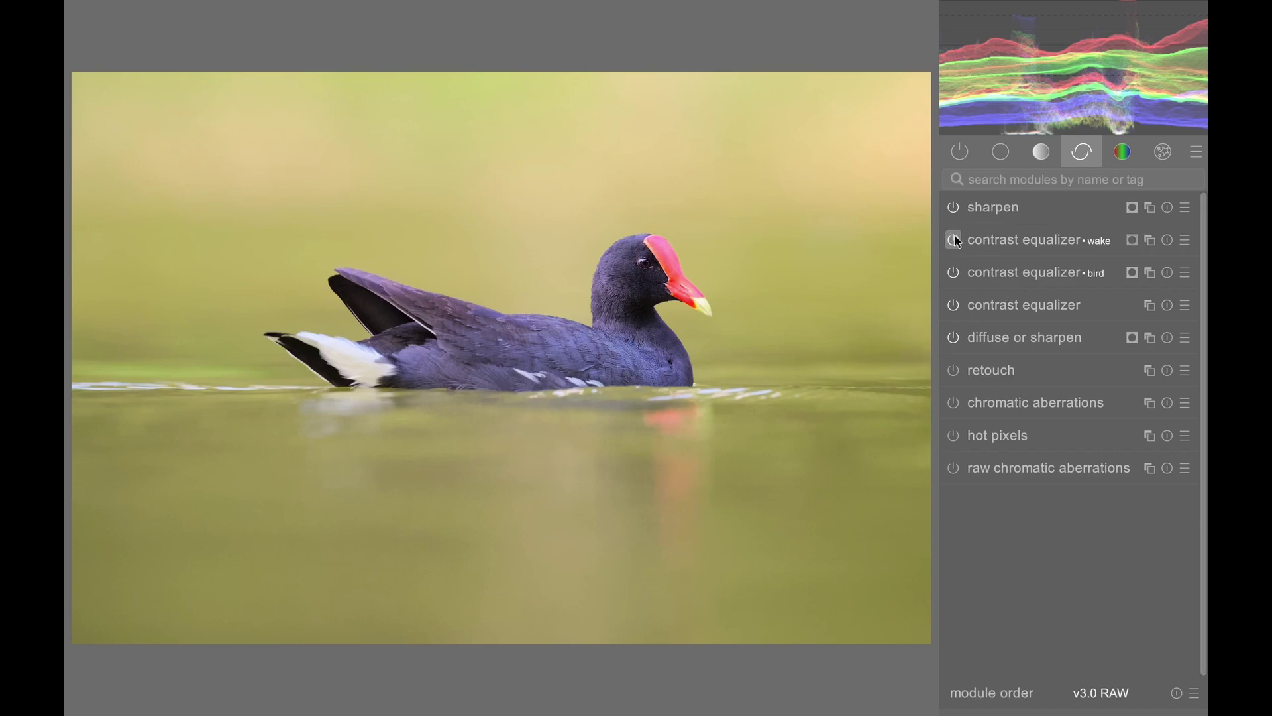